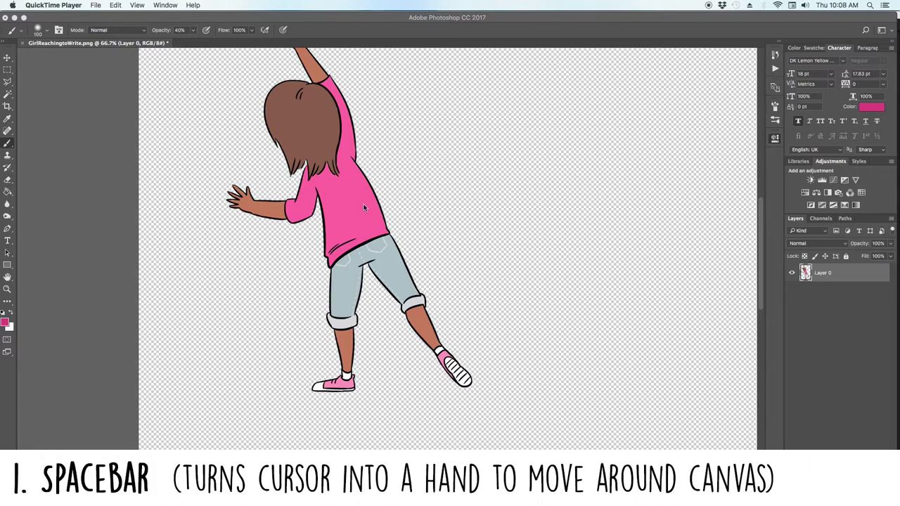
- Bring Photoshop CC, with GirlReachingtoWrite.png open, to the front
left_click(535, 238)
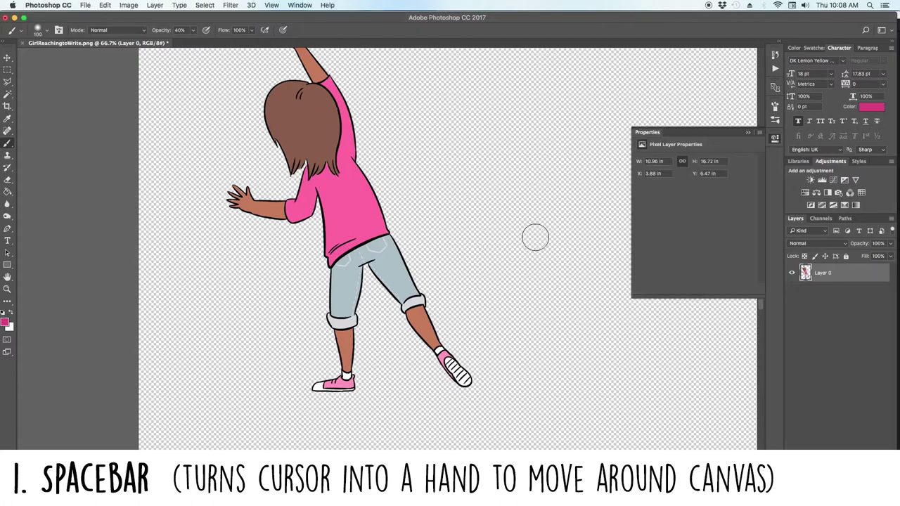
- Pan the canvas with the Hand tool until the girl's raised pencil and head show
key("space")
key("space")
left_click_drag(379, 159, 384, 175)
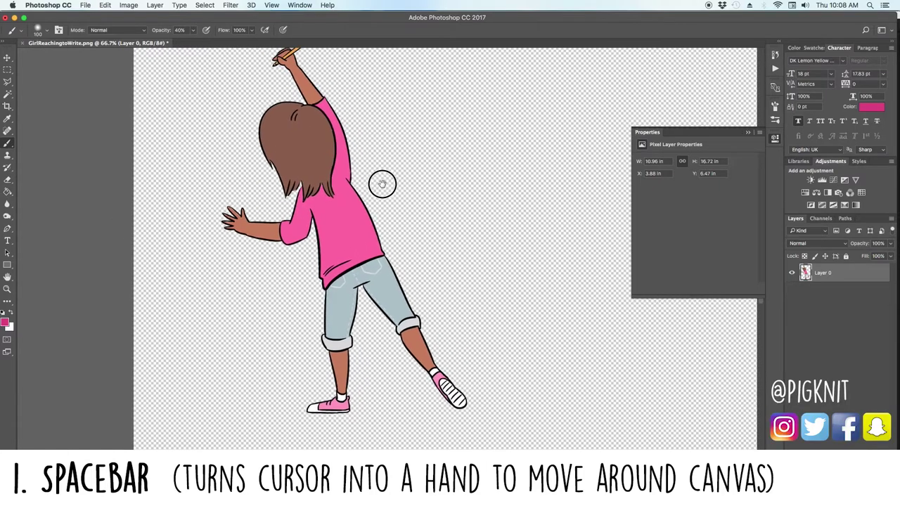
mouse_move(388, 92)
left_mouse_down()
mouse_move(398, 138)
mouse_move(389, 188)
mouse_move(516, 149)
mouse_move(373, 87)
mouse_move(434, 66)
mouse_move(422, 162)
mouse_move(464, 175)
left_mouse_up()
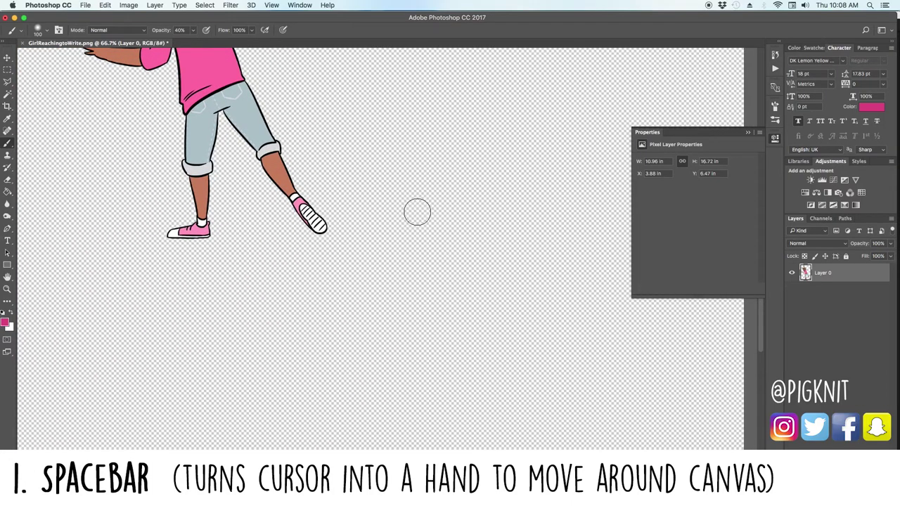
left_click_drag(527, 447, 589, 447)
left_click_drag(760, 307, 753, 278)
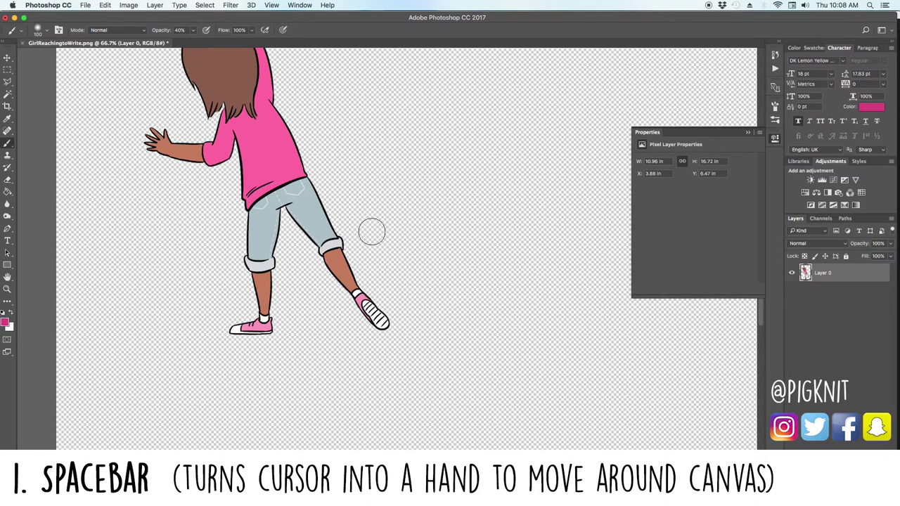
left_click_drag(280, 151, 326, 209)
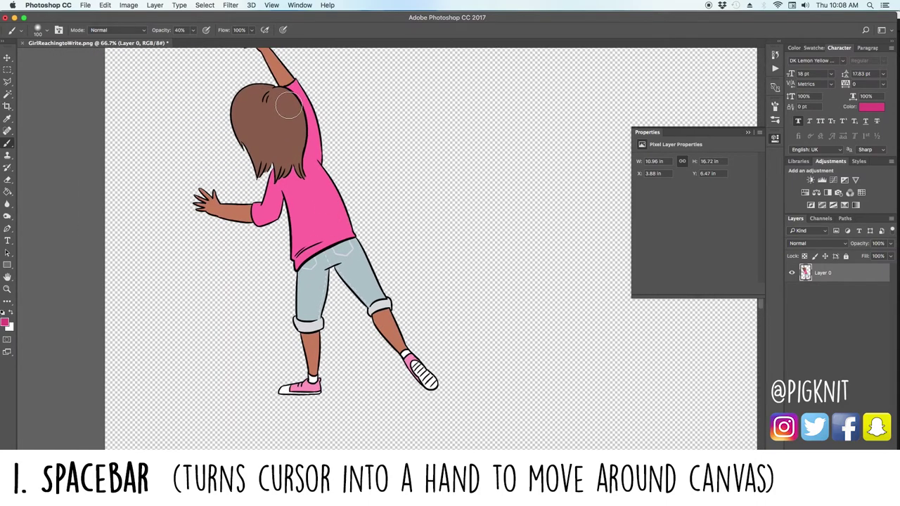
left_click_drag(288, 119, 334, 185)
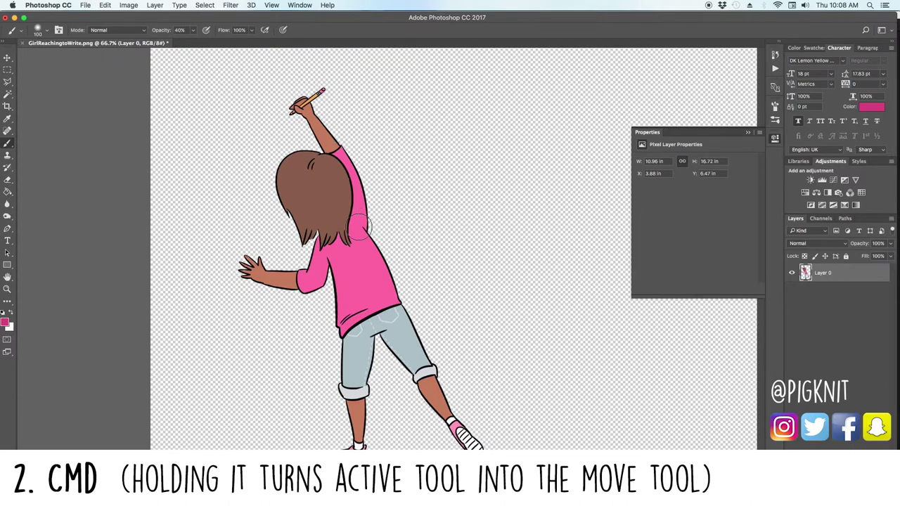
- Drag the girl on Layer 0 right and up to X 6.92 in, Y 5.43 in
key("super")
key("super")
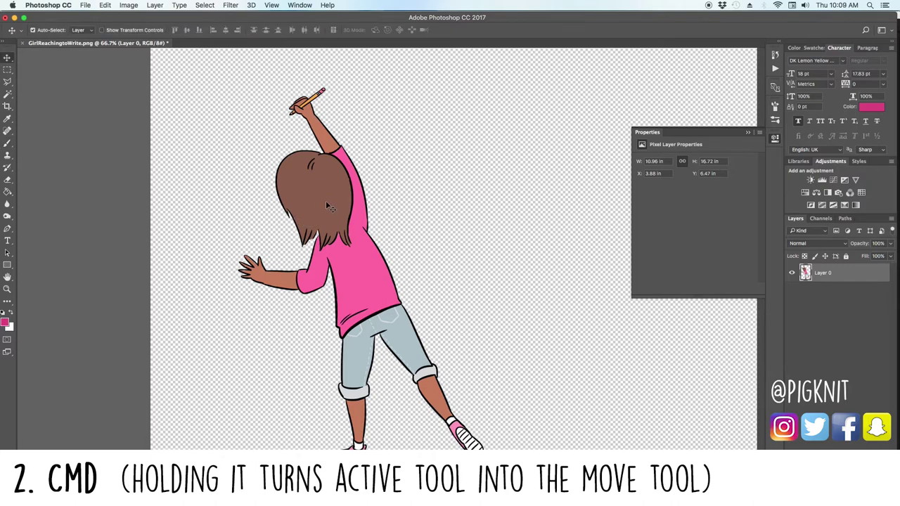
left_click(8, 180)
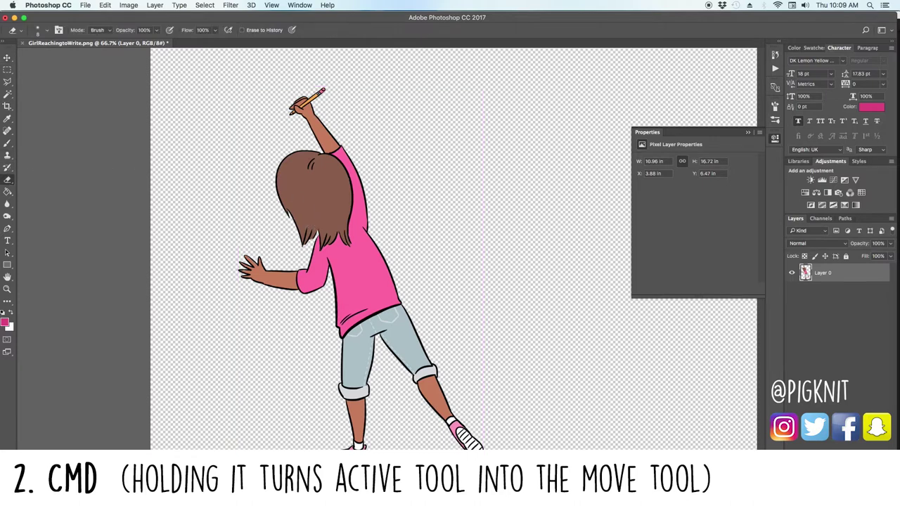
mouse_move(317, 205)
left_mouse_down()
mouse_move(380, 171)
mouse_move(337, 189)
mouse_move(410, 180)
mouse_move(383, 164)
mouse_move(400, 184)
left_mouse_up()
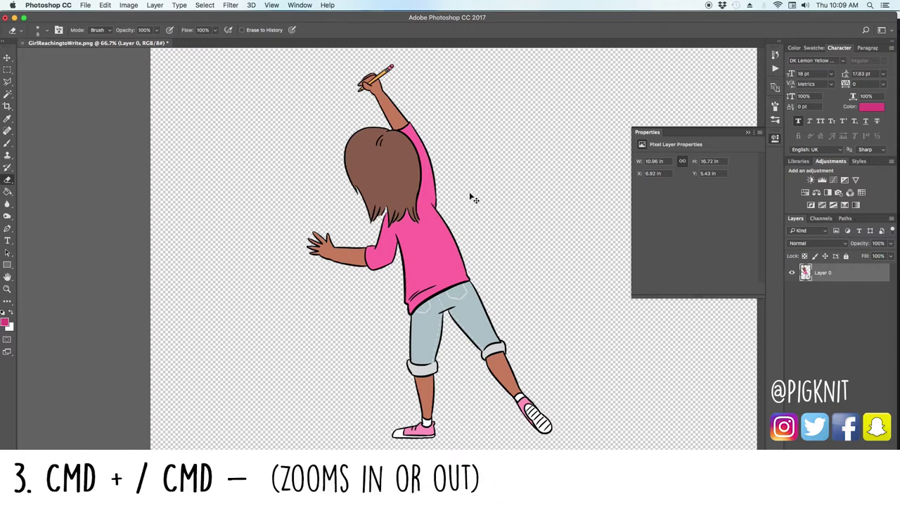
- Zoom out to 25% to see the whole canvas, then back in to 100% on the girl
key("super+minus")
key("super+minus")
key("super+minus")
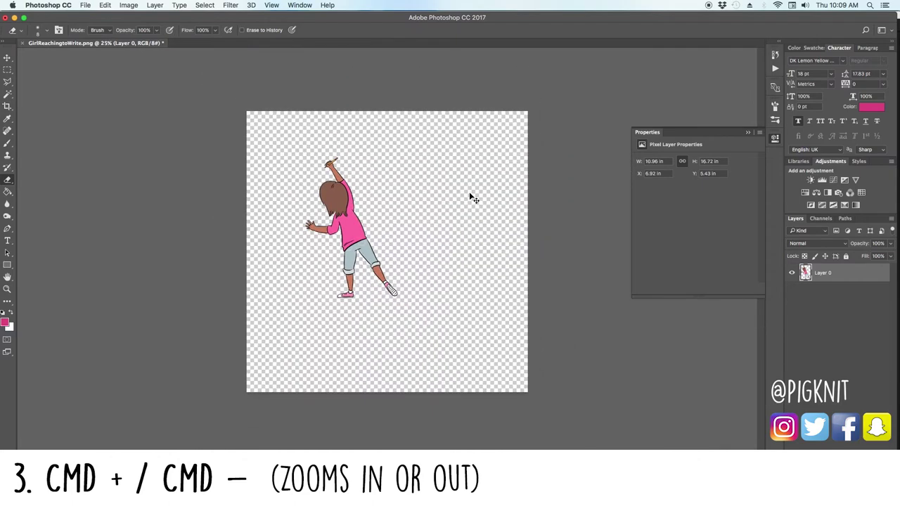
key("super+plus")
key("super+plus")
key("super+plus")
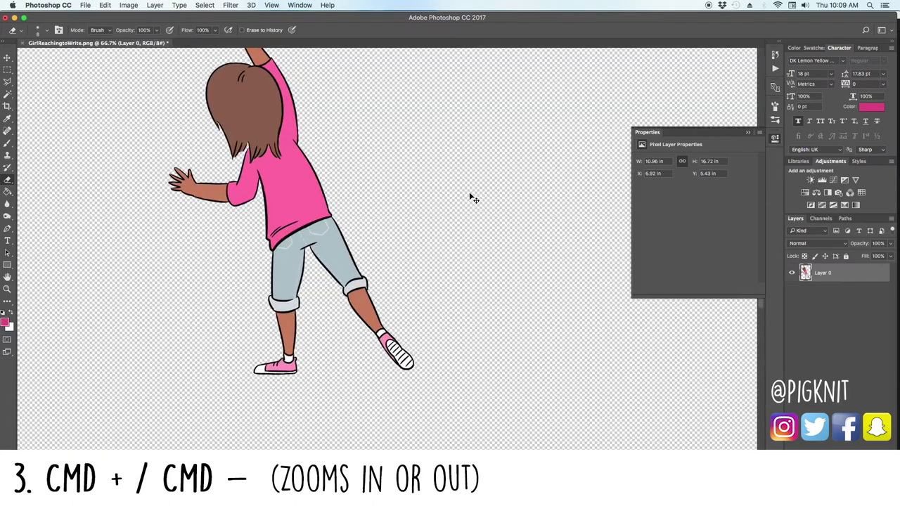
key("super+minus")
key("super+plus")
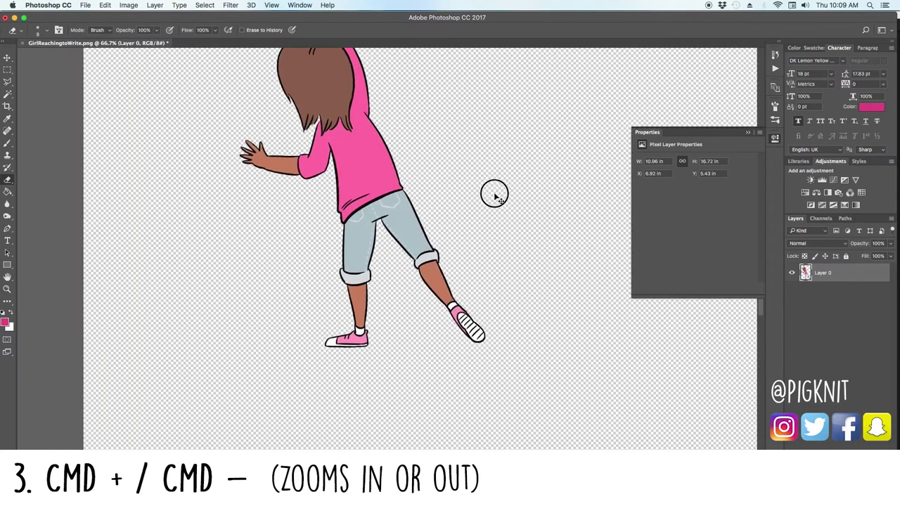
key("super+plus")
key("super+minus")
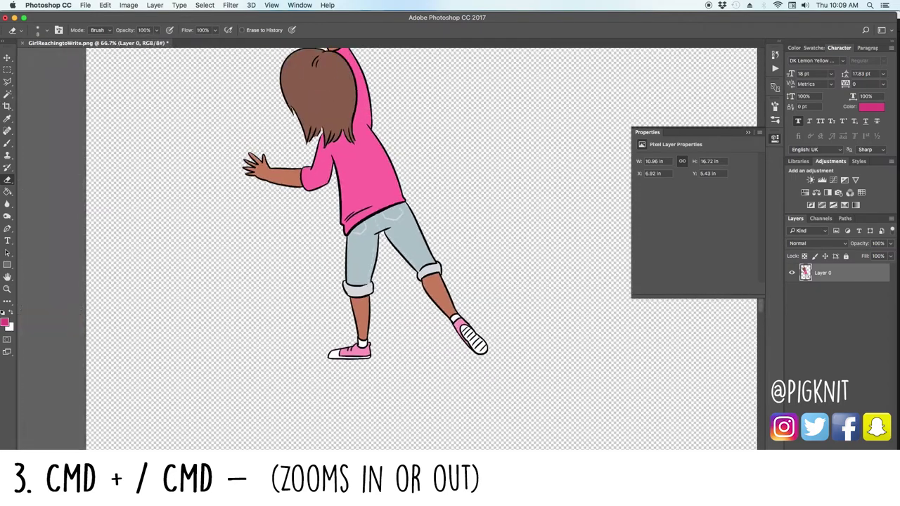
key("super+plus")
key("super+plus")
key("super+minus")
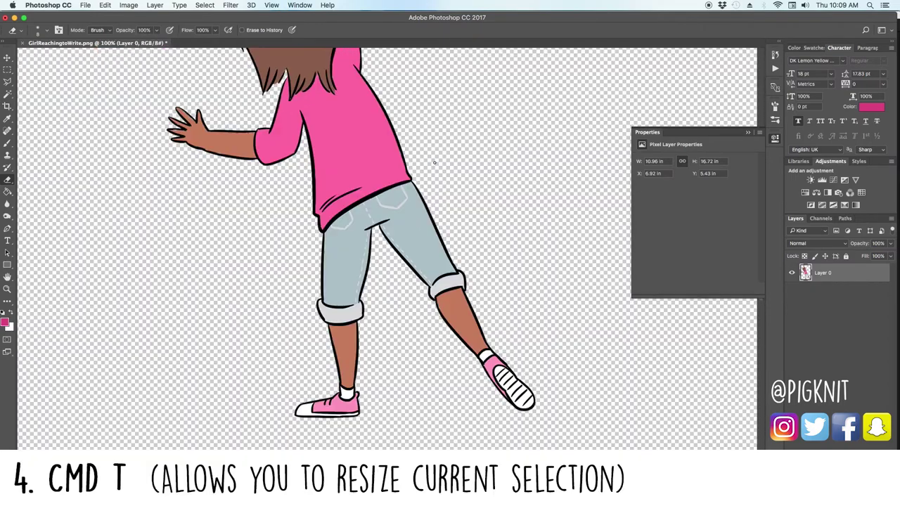
- Center the girl, enter Free Transform on Layer 0, and zoom out to 50% to see the box
left_click_drag(366, 145, 394, 217)
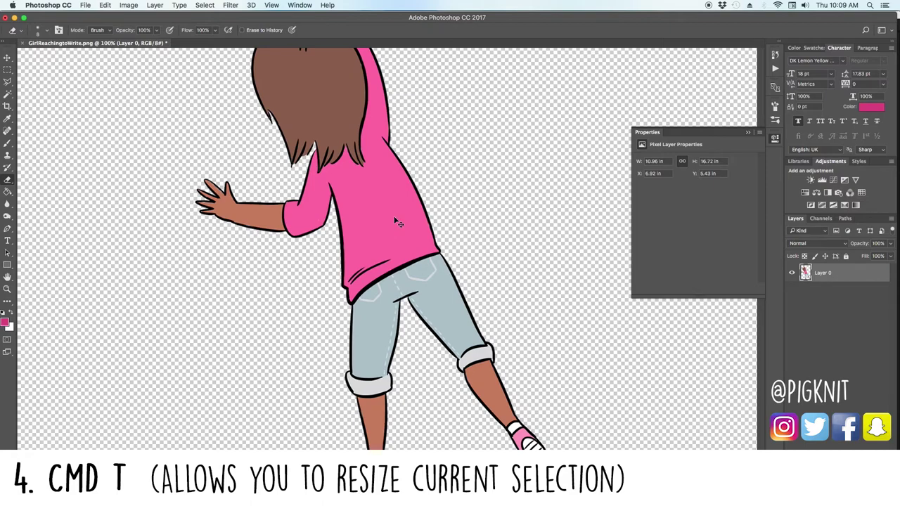
key("super+t")
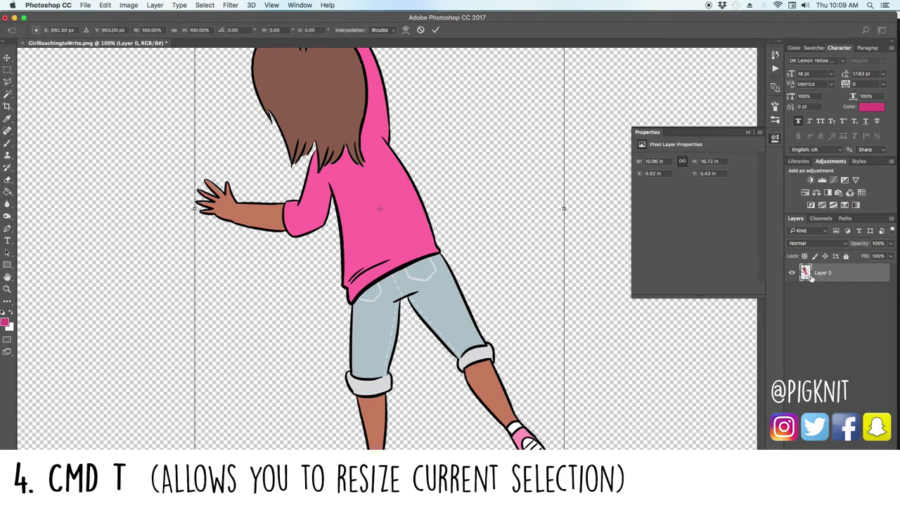
key("super+minus")
key("super+minus")
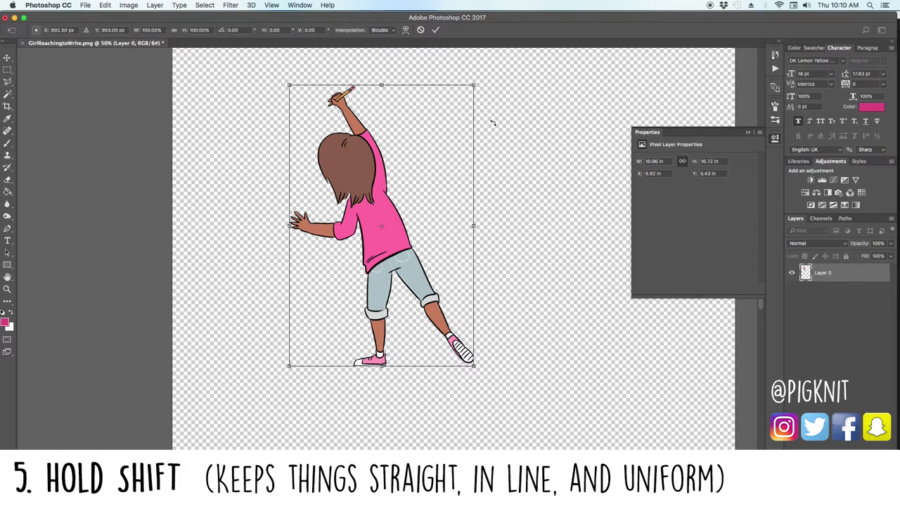
- Shrink the girl slightly with proportions kept and apply the transform
left_click_drag(473, 84, 496, 113)
key("Return")
key("e")
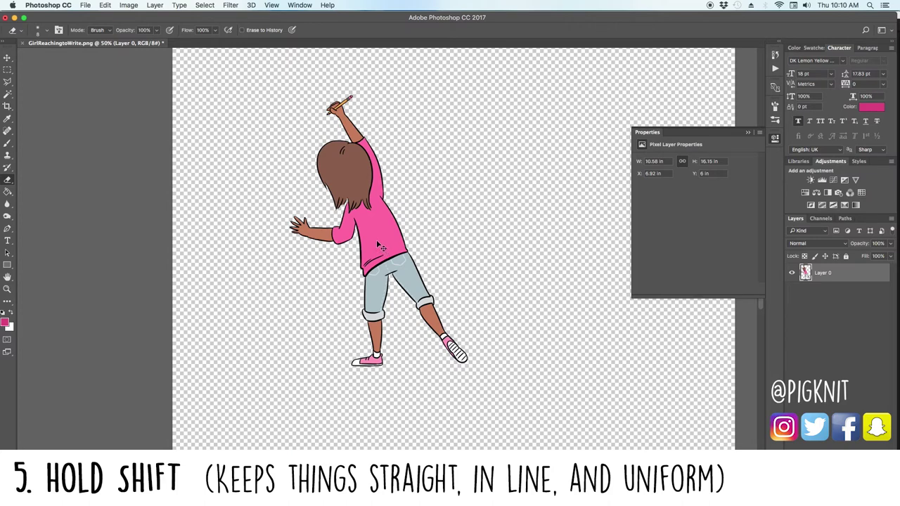
- Shift the girl straight right and up, then paint a straight vertical pink stroke to her left
left_click_drag(378, 247, 414, 292)
left_click_drag(424, 117, 425, 98)
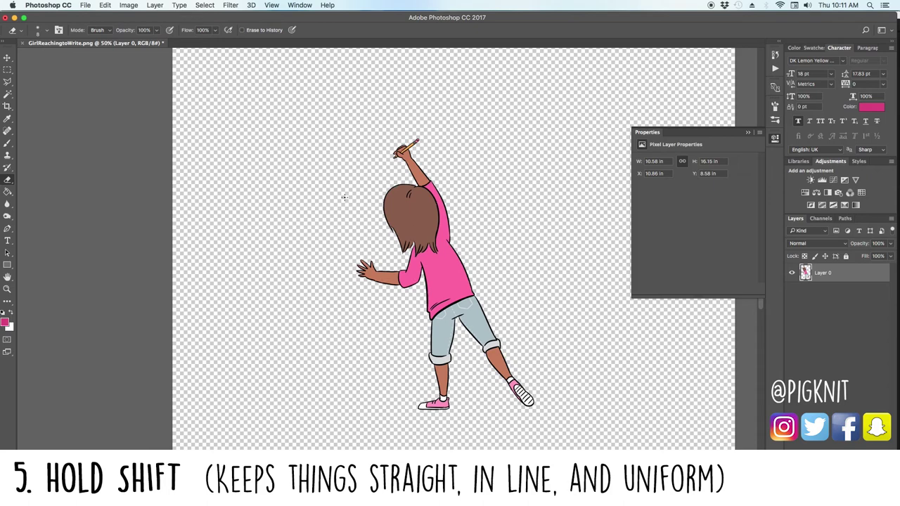
key("b")
left_click_drag(268, 135, 258, 327)
- Paint straight pink test lines beside the girl, then undo every one of them
left_click(261, 253, "shift")
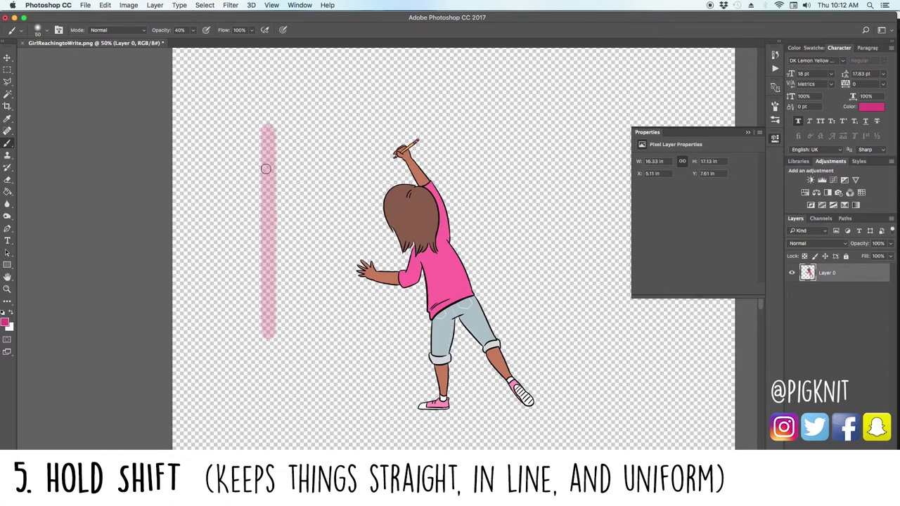
left_click_drag(268, 128, 394, 129)
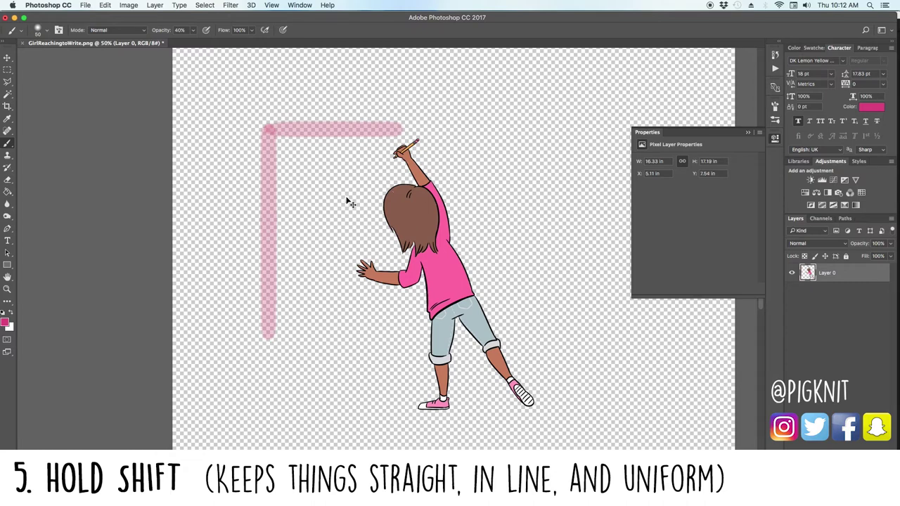
key("super+z")
key("super+alt+z")
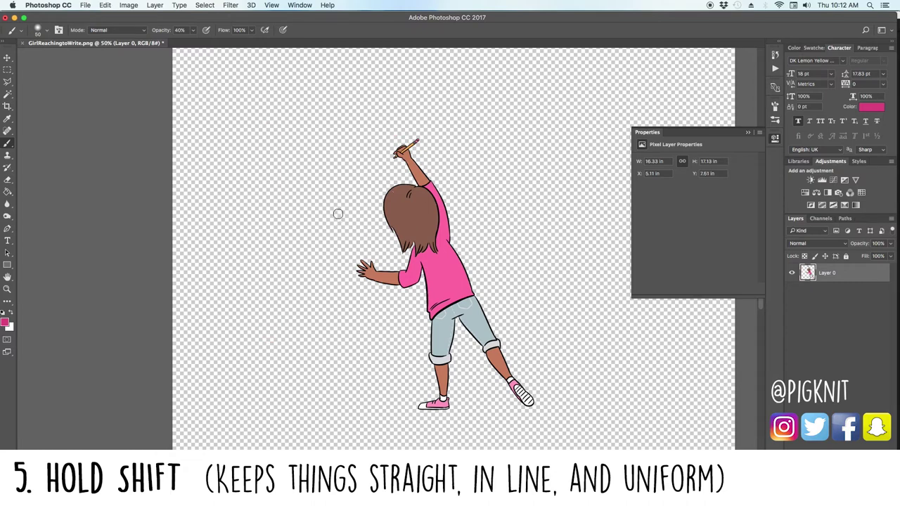
left_click(278, 112)
left_click(279, 282, "shift")
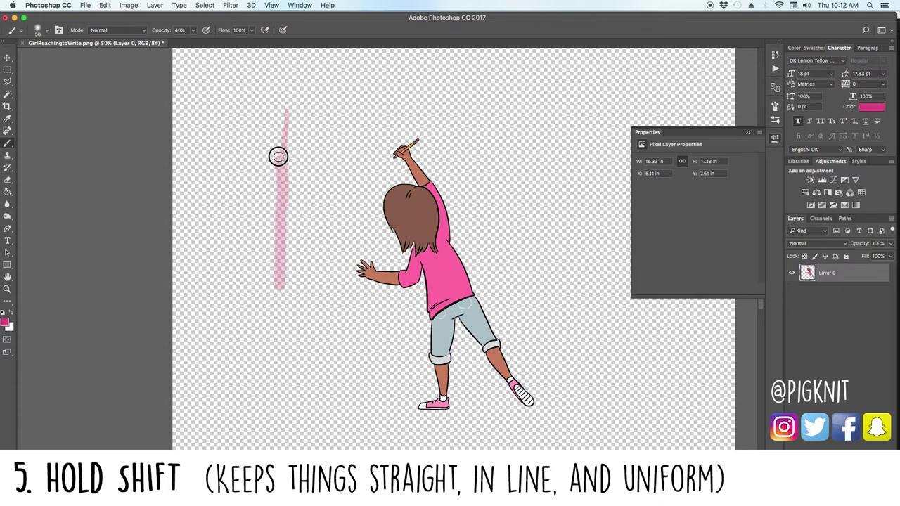
key("super+z")
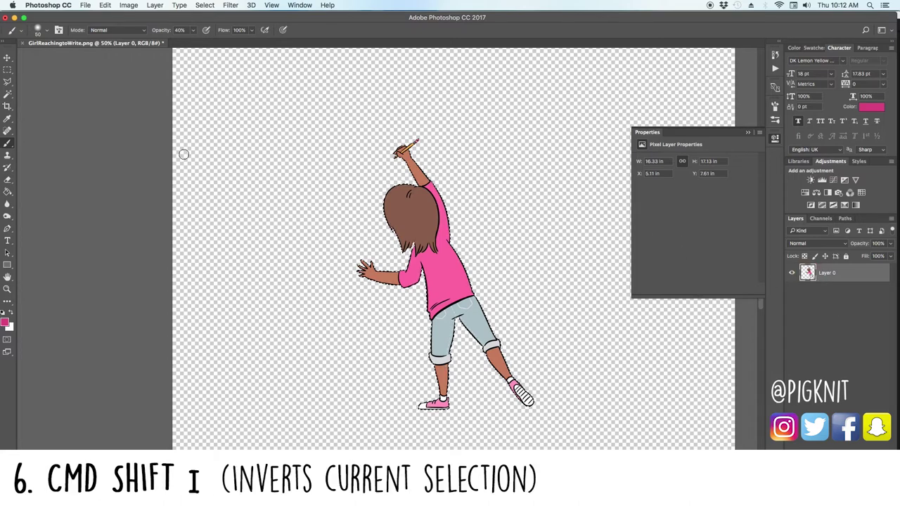
- Add a new empty layer above Layer 0 and try a pink Paint Bucket fill, then undo it
left_click(7, 191)
key("super+shift+alt+n")
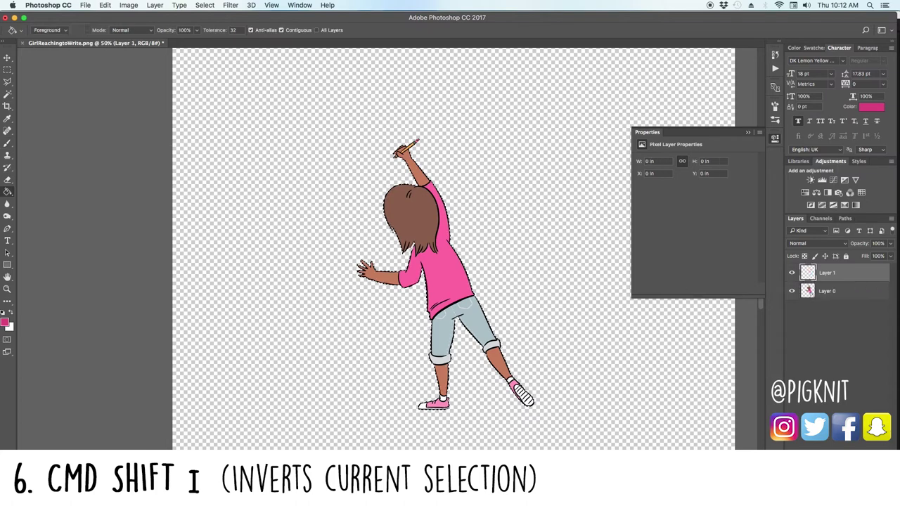
left_click(450, 224)
key("super+z")
- Invert the selection, fill the area around the girl with pink, and deselect
key("super+shift+i")
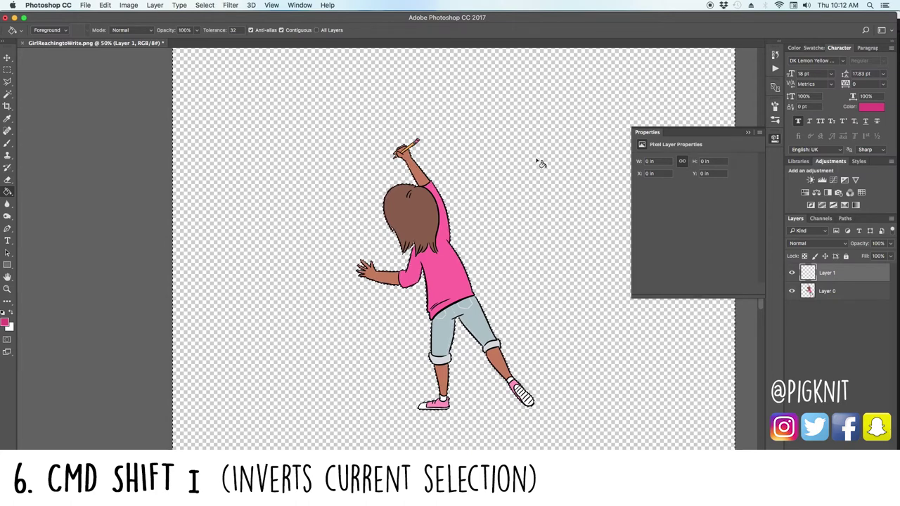
left_click(518, 234)
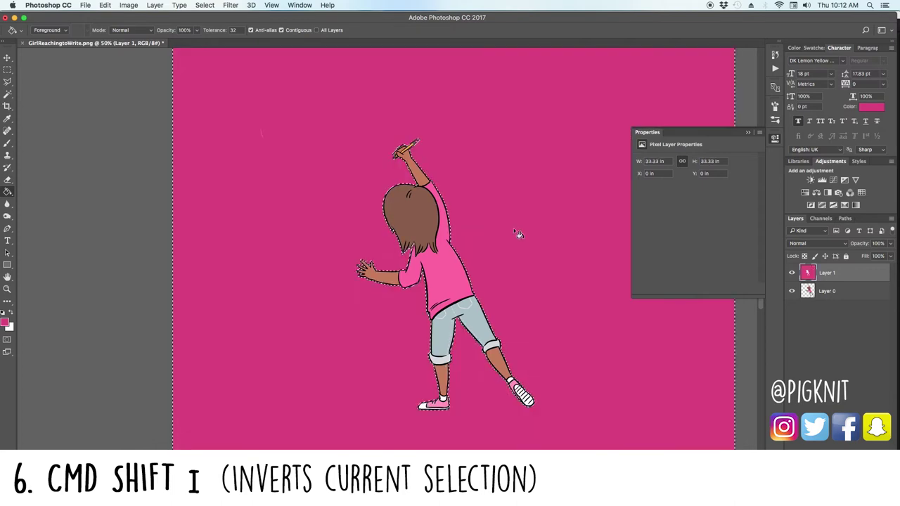
key("super+d")
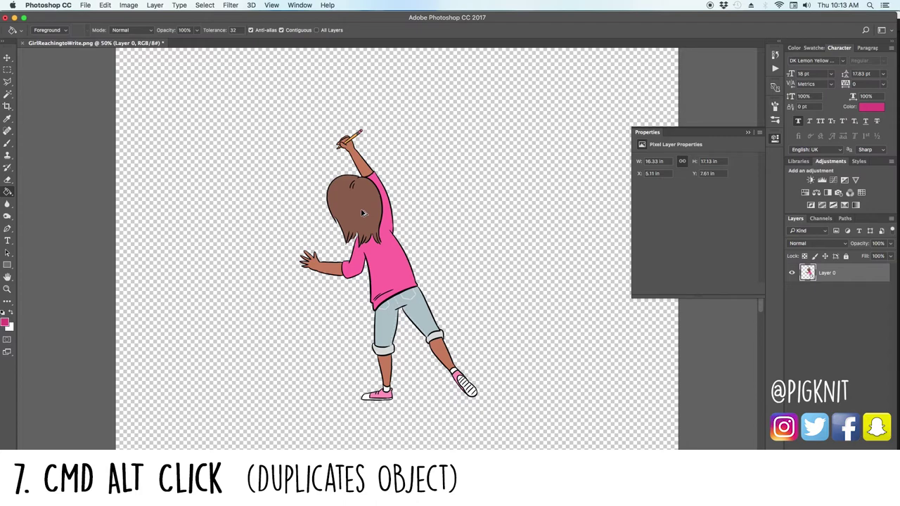
- Duplicate the girl to the right and Magic Wand-select the right girl's brown hair
left_click_drag(363, 213, 503, 217)
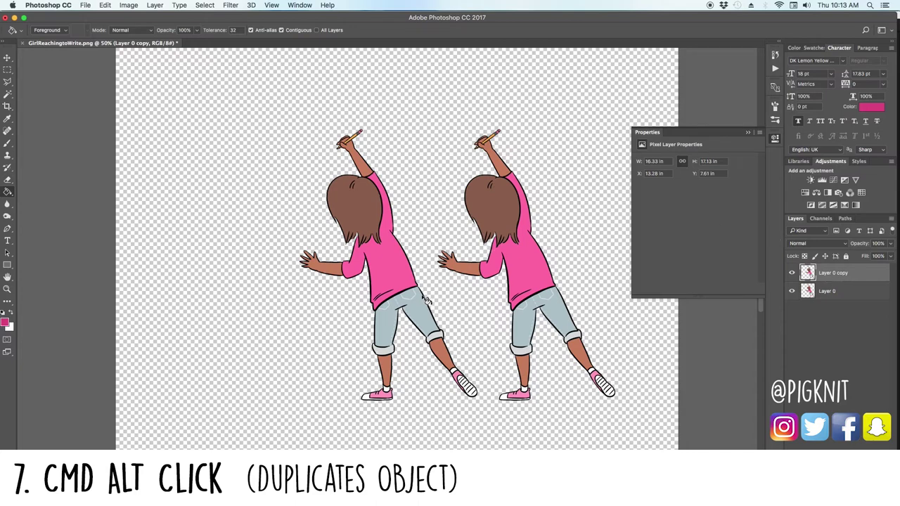
left_click(7, 94)
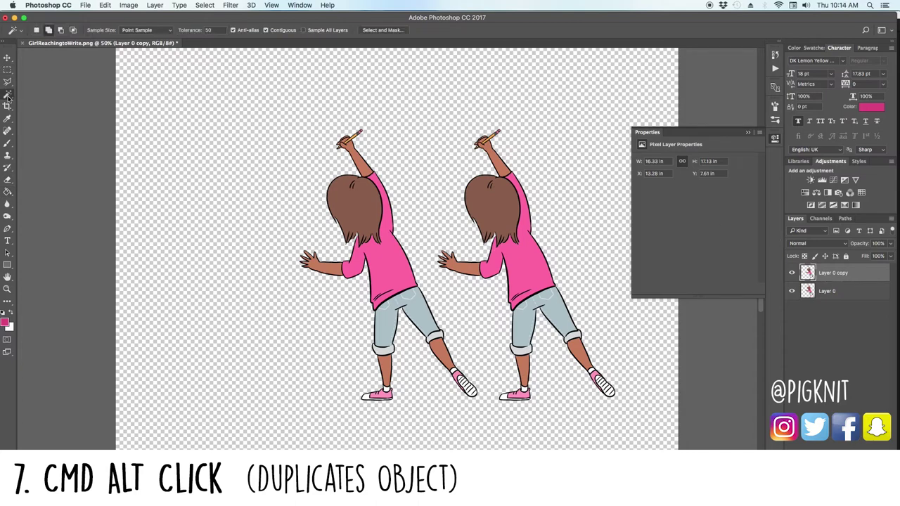
left_click(499, 209)
- Place a copy of the hair between the two figures, then deselect
left_click_drag(499, 210, 429, 213)
key("super+z")
key("super+z")
key("super+d")
left_click(418, 230)
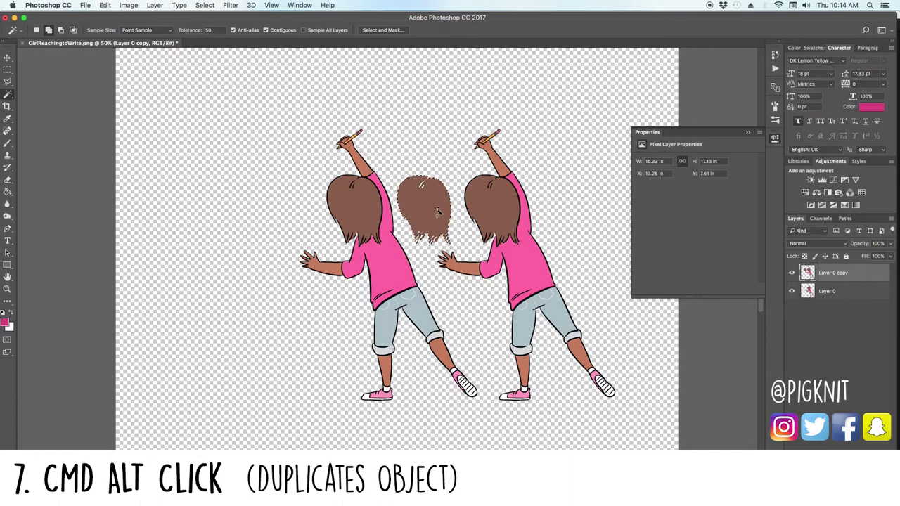
key("super+d")
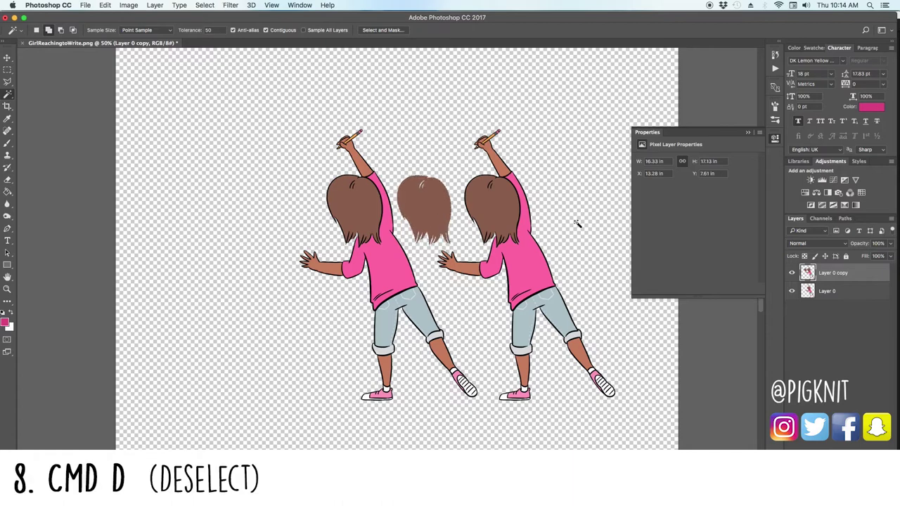
- Duplicate the top layer in place with Cmd+J, trying and undoing a move of the copy
key("v")
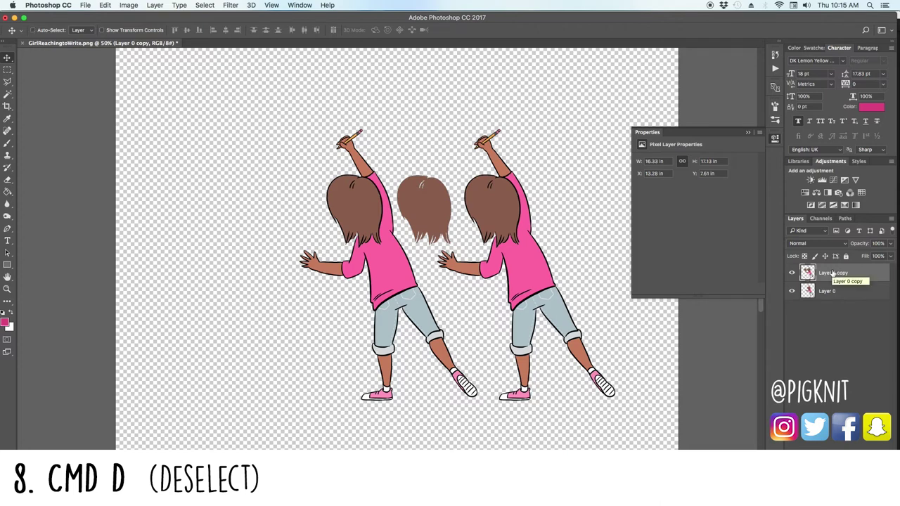
key("super+j")
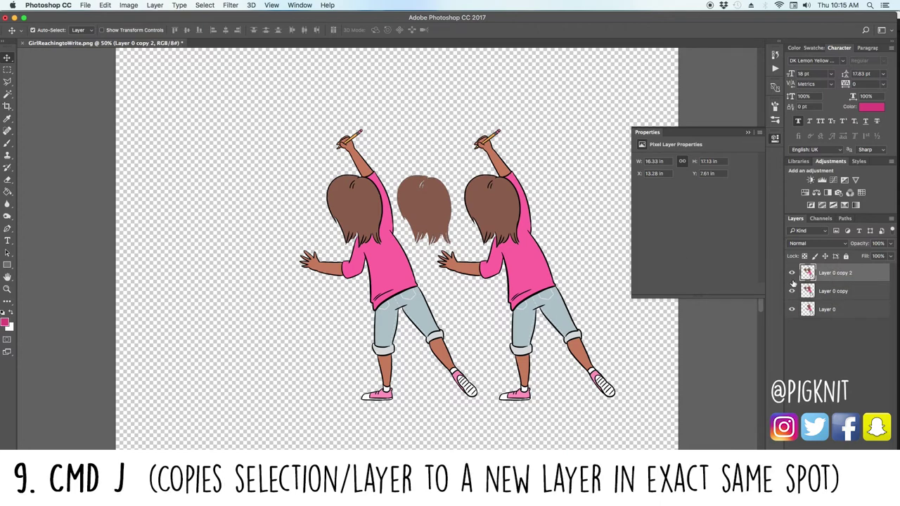
left_click_drag(328, 193, 398, 148)
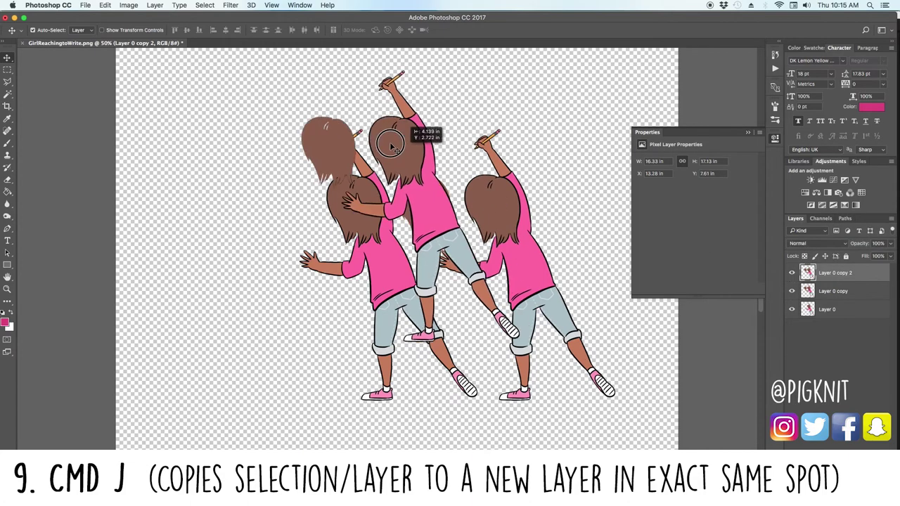
key("super+z")
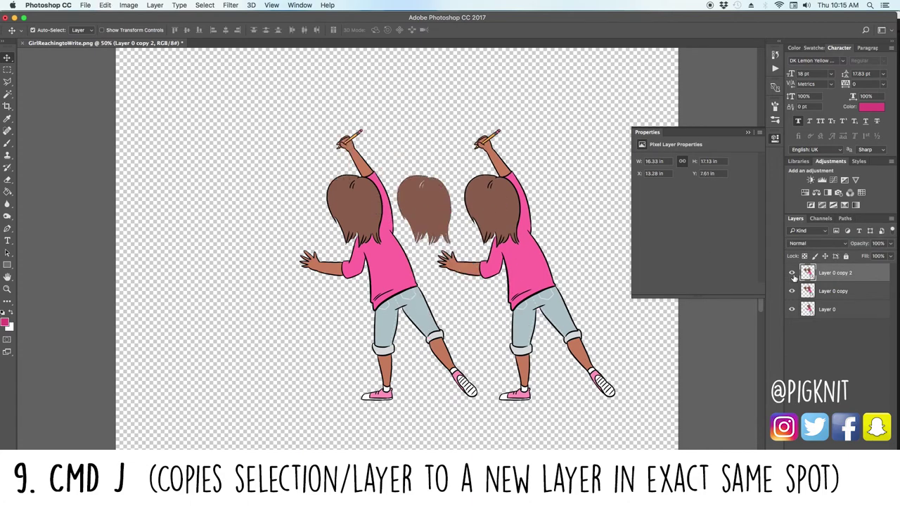
- Copy the selected hair onto its own new layer and hide that layer
key("w")
key("super+shift+d")
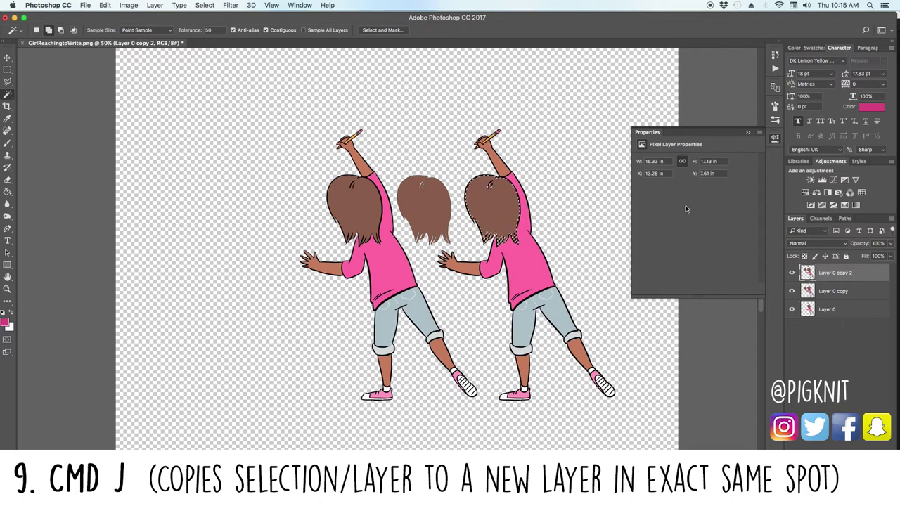
key("super+j")
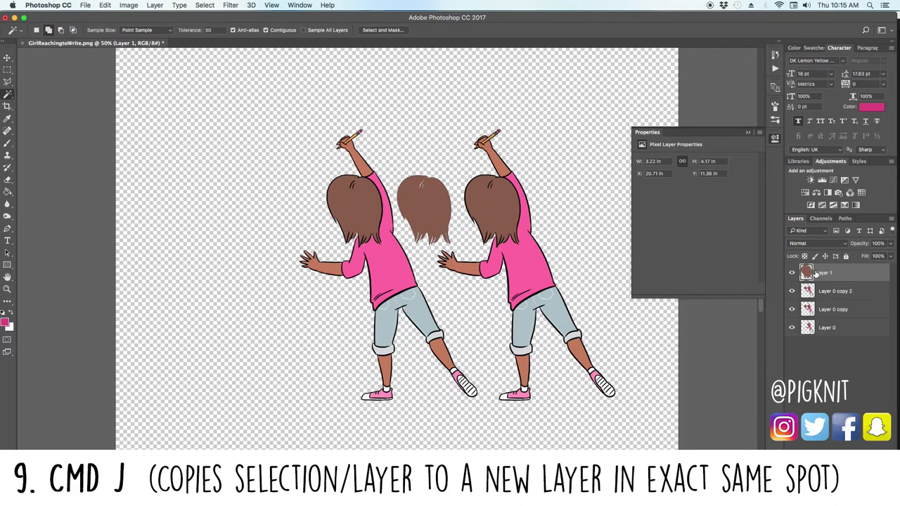
left_click(793, 273)
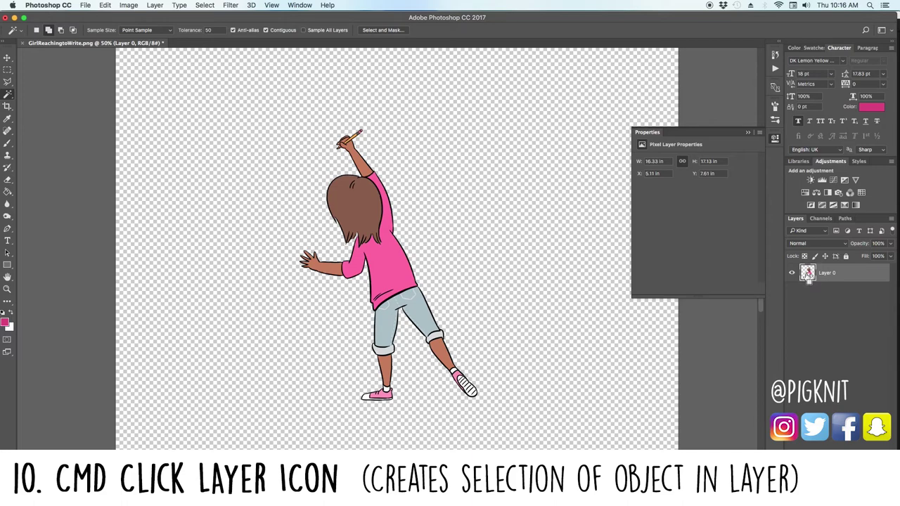
- Load Layer 0's outline as a selection and zoom in on the shirt and jeans
left_click(808, 276, "super")
key("super+equal")
key("super+equal")
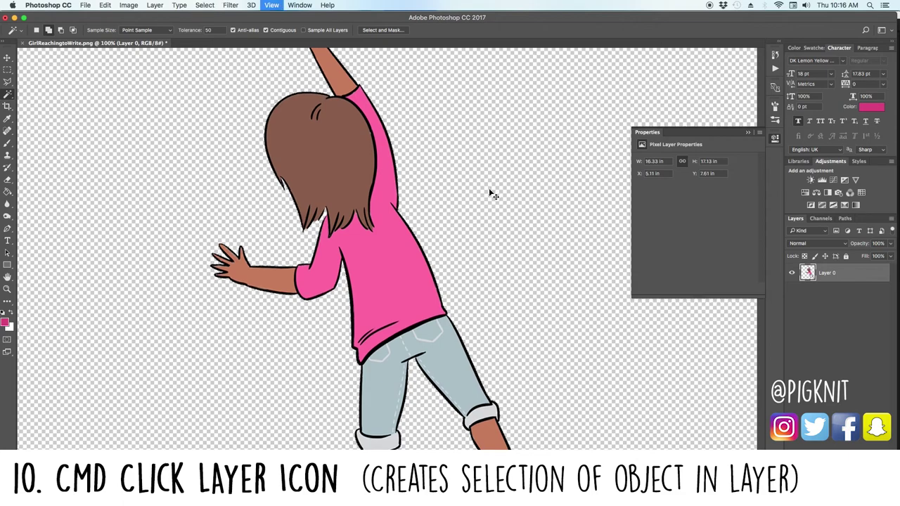
key("super+equal")
key("super+equal")
left_click_drag(579, 367, 492, 267)
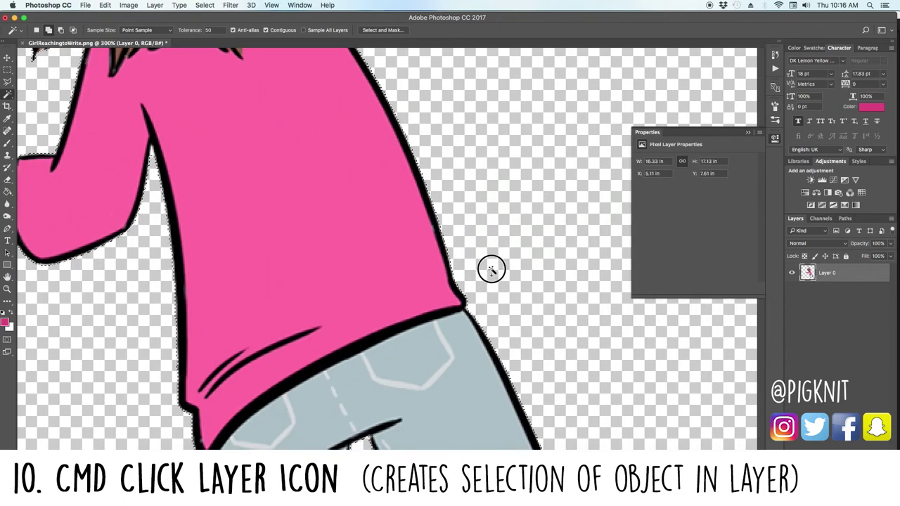
key("super+minus")
key("super+minus")
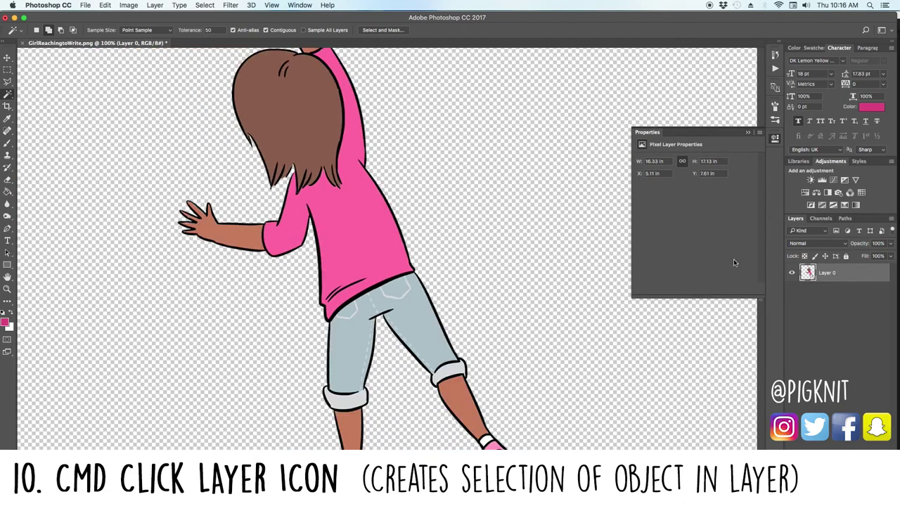
- Reload the girl's outline selection, zoom out to the whole girl, and add empty Layer 1
left_click(807, 275, "super")
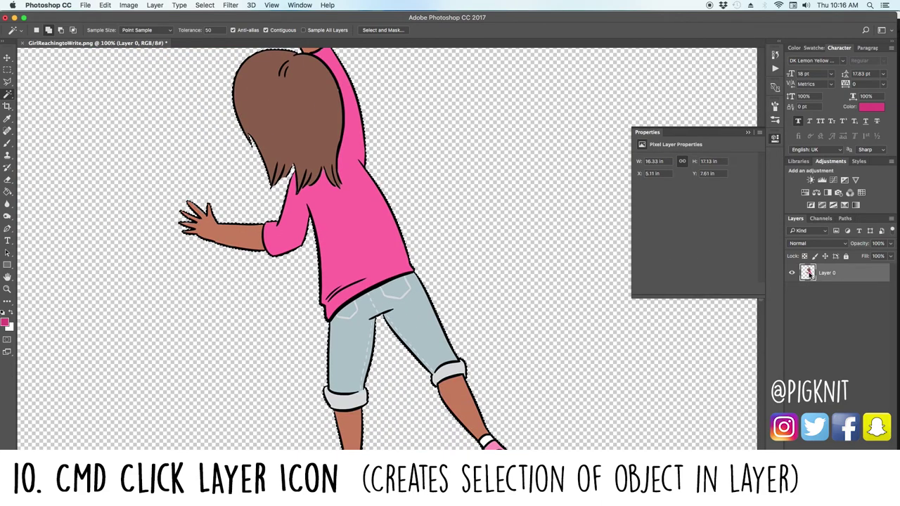
scroll(348, 281, "down", 5)
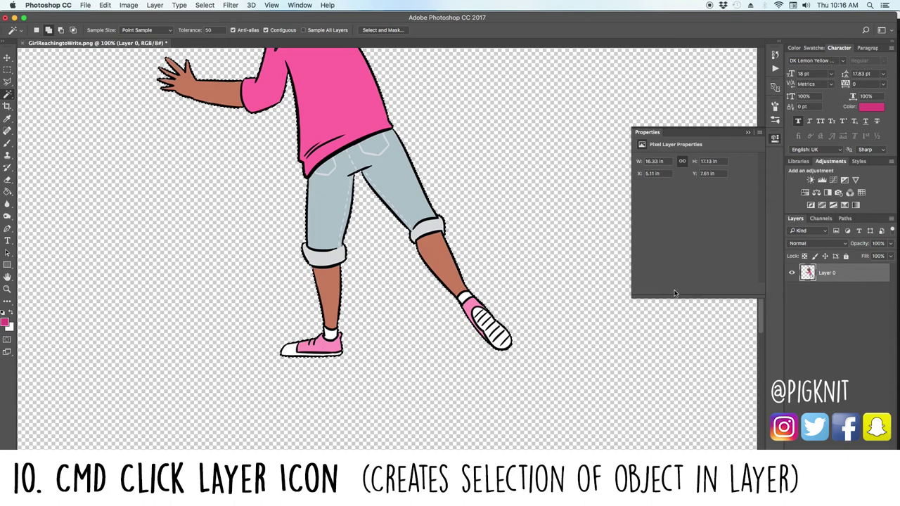
key("super+minus")
key("super+c")
key("super+shift+alt+n")
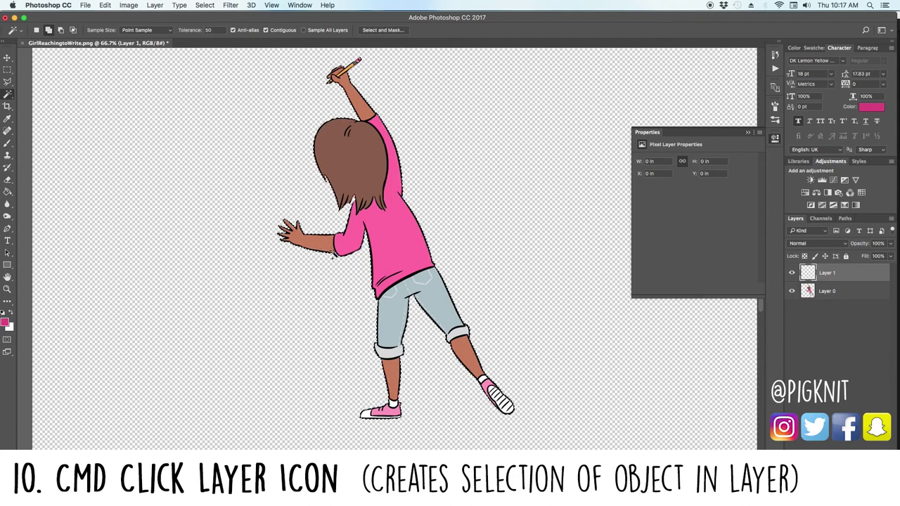
- Sample the shirt's pink and set a slightly darker dd4781 pink as foreground colour
key("i")
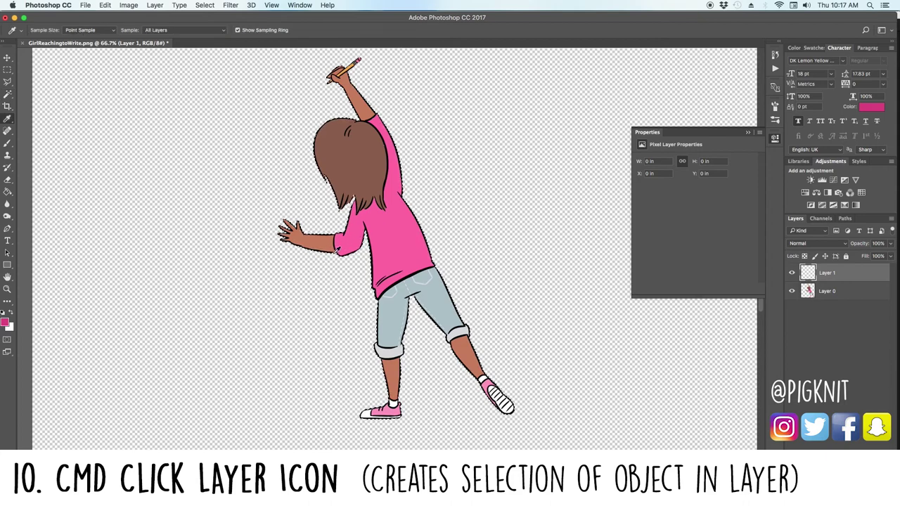
left_click(384, 244)
left_click(6, 322)
left_click(597, 152)
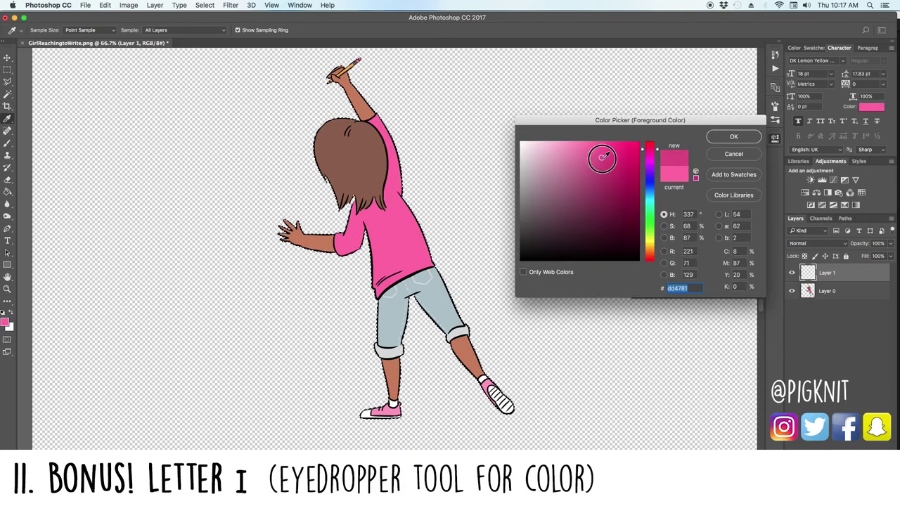
key("Return")
- Brush darker pink shading at 40% opacity on the shirt's left side, then deselect
key("b")
left_click(44, 33)
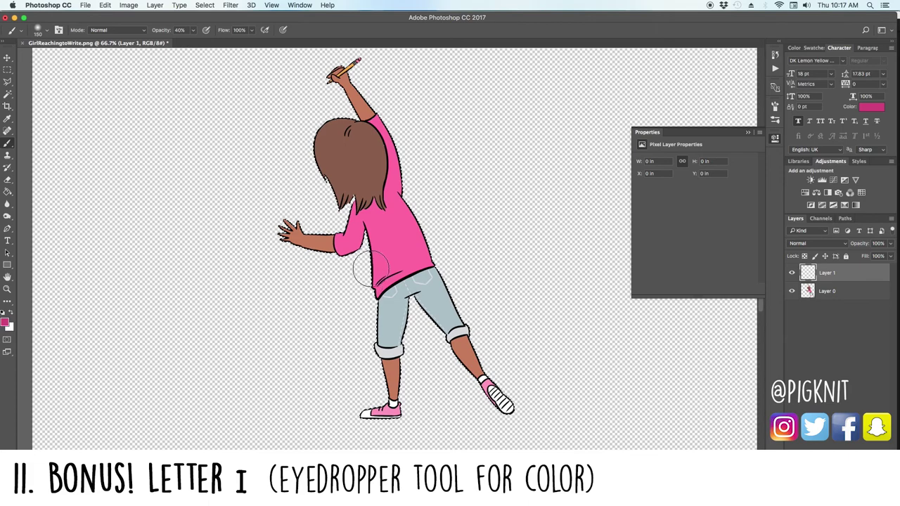
left_click_drag(369, 271, 364, 236)
left_click_drag(363, 278, 397, 372)
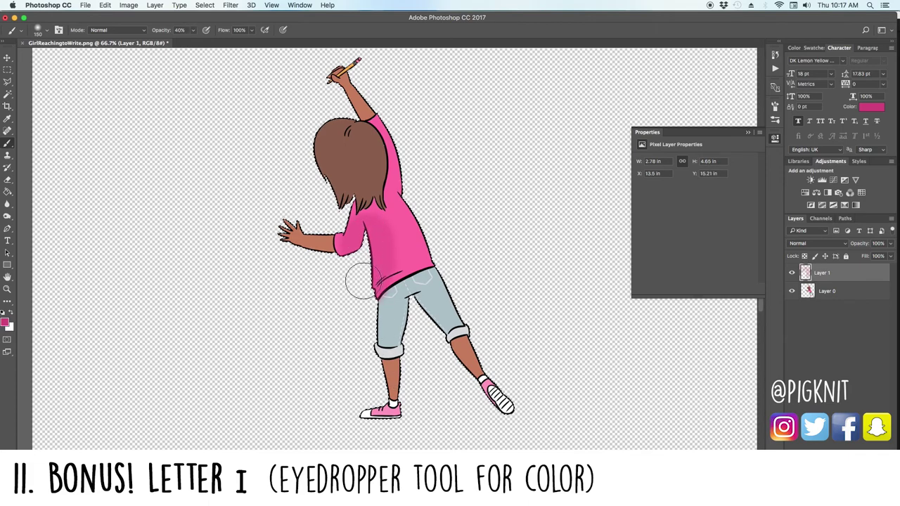
key("super+d")
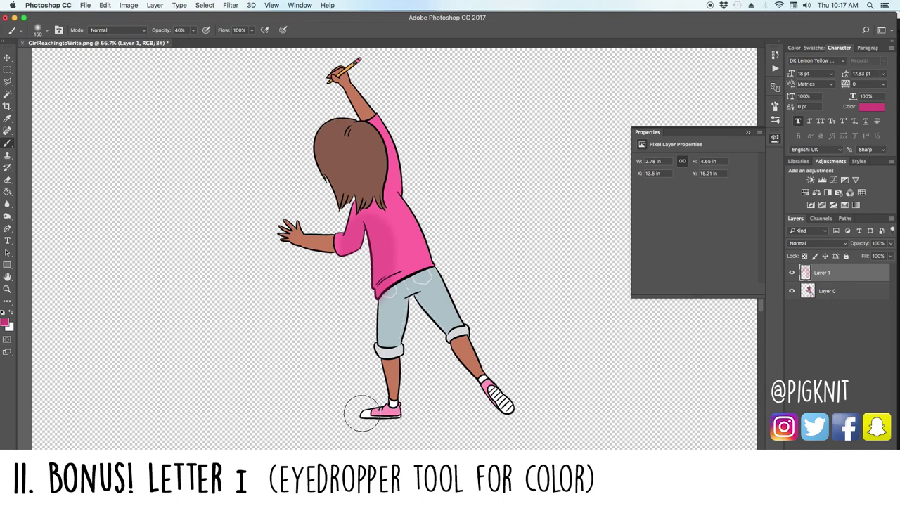